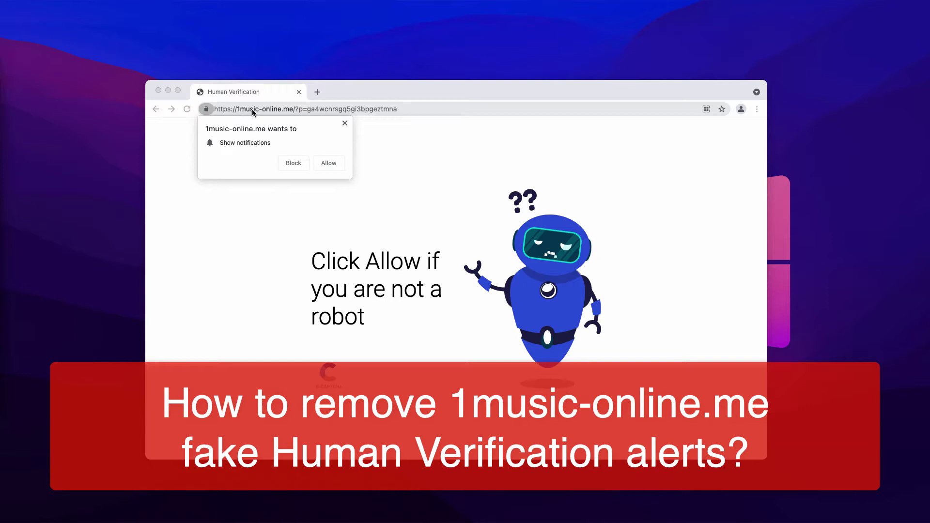
Step: Allow 1music-online.me to send notifications in Chrome
click(341, 89)
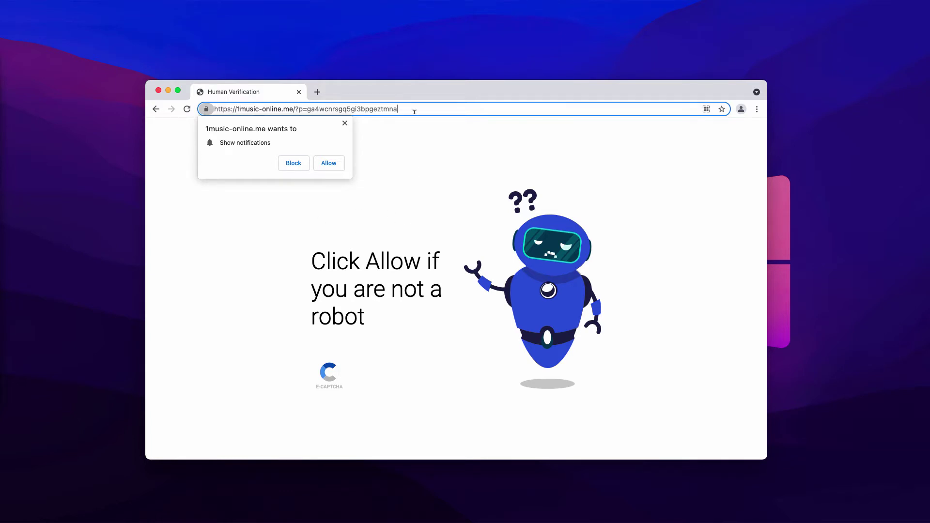
drag(410, 89, 409, 81)
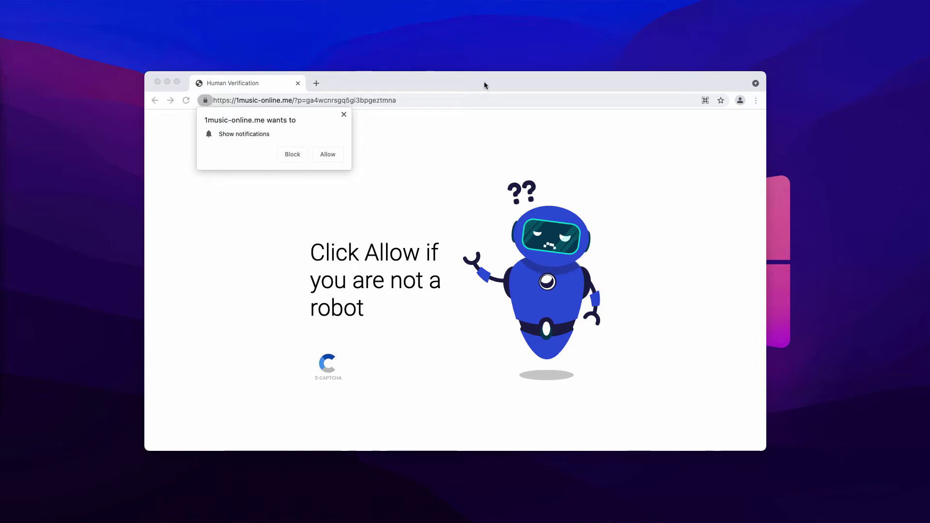
drag(484, 82, 483, 78)
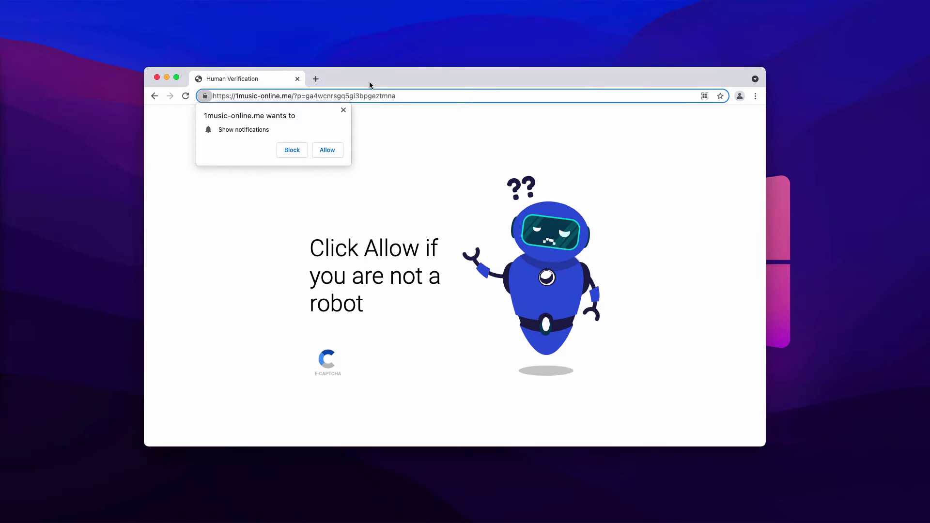
click(333, 151)
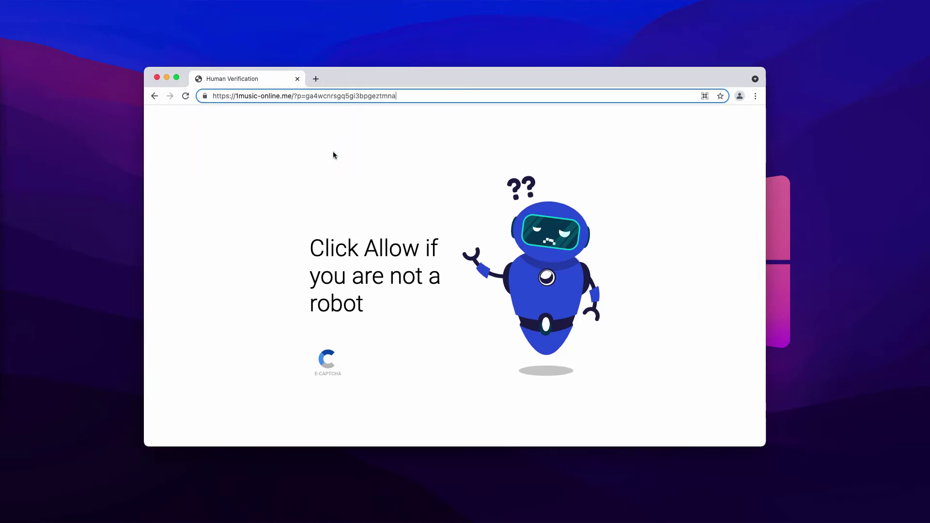
Step: Open a new tab that redirects to a Search Marquis page, and open Chrome's main menu
click(315, 79)
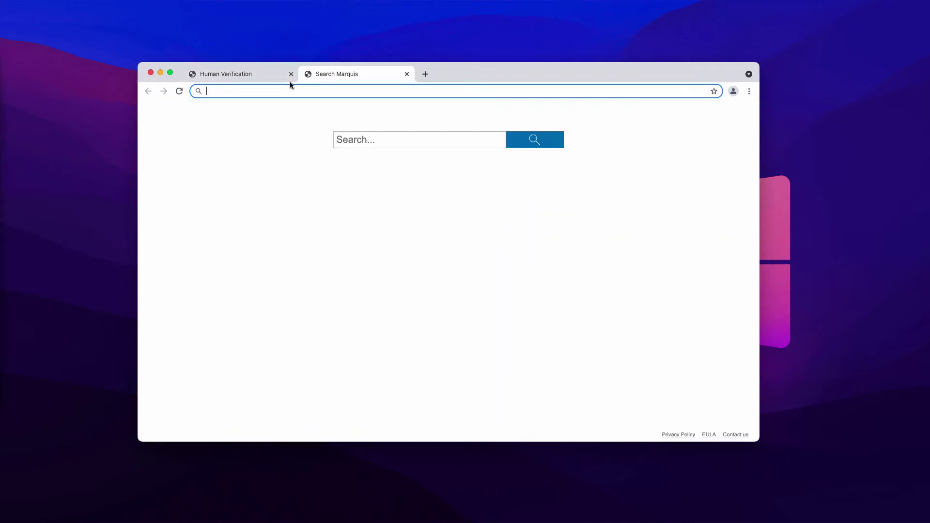
drag(454, 70, 441, 68)
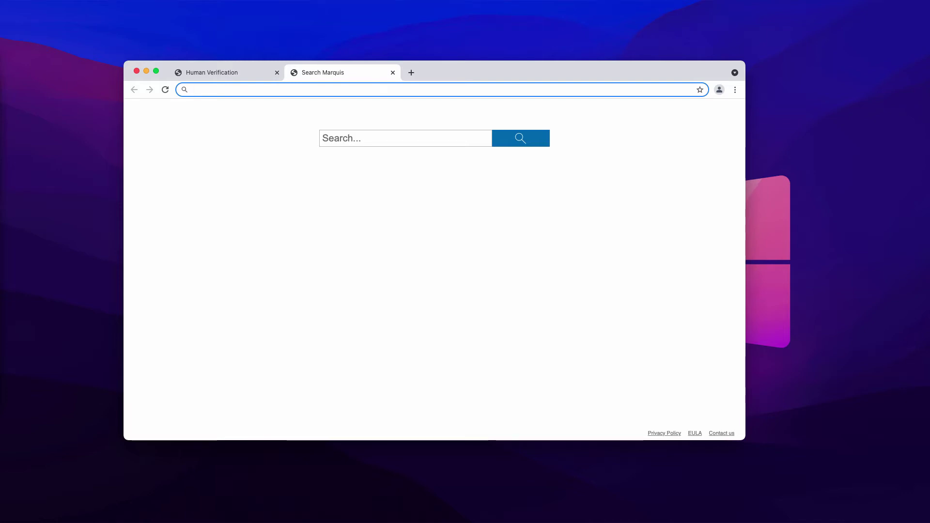
drag(582, 71, 581, 76)
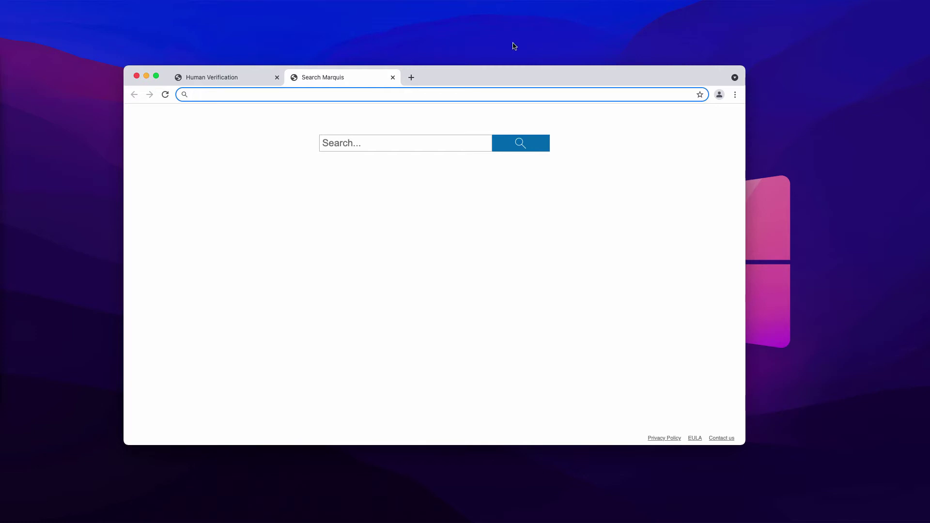
drag(509, 76, 510, 81)
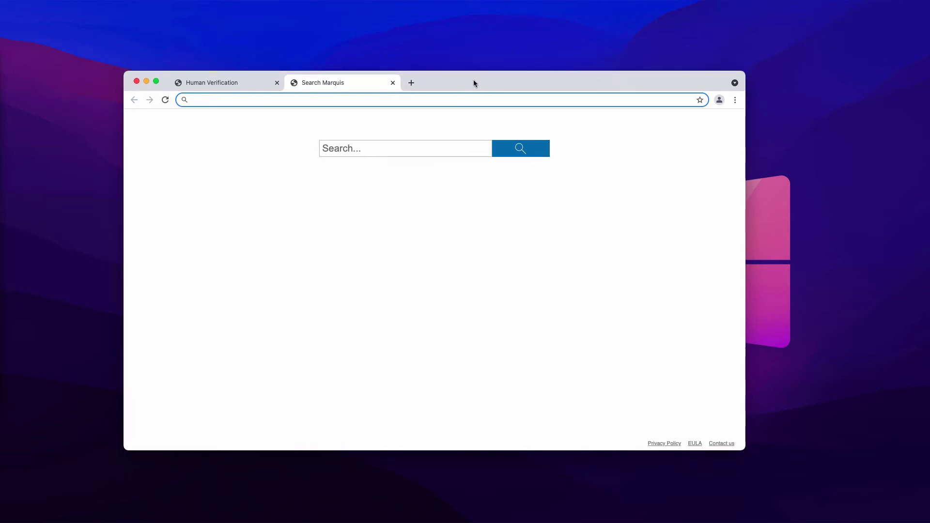
click(735, 101)
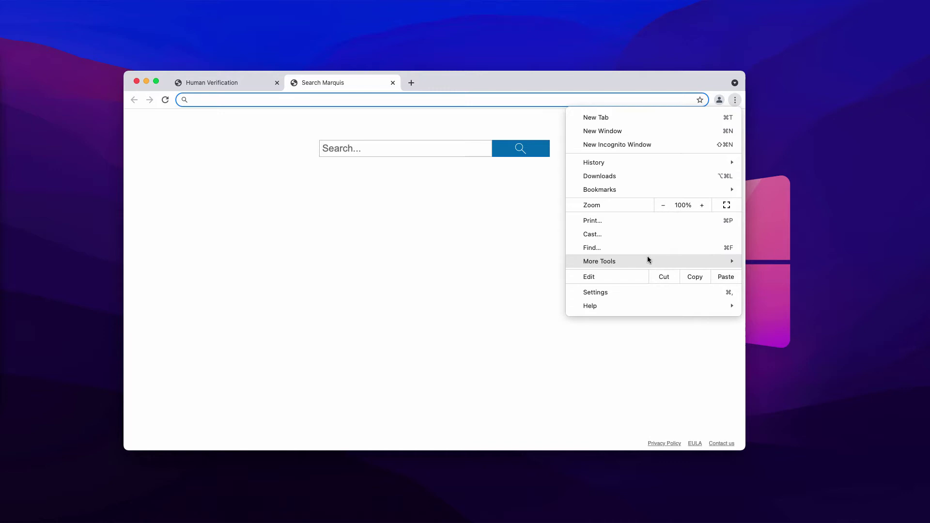
mouse_move(599, 262)
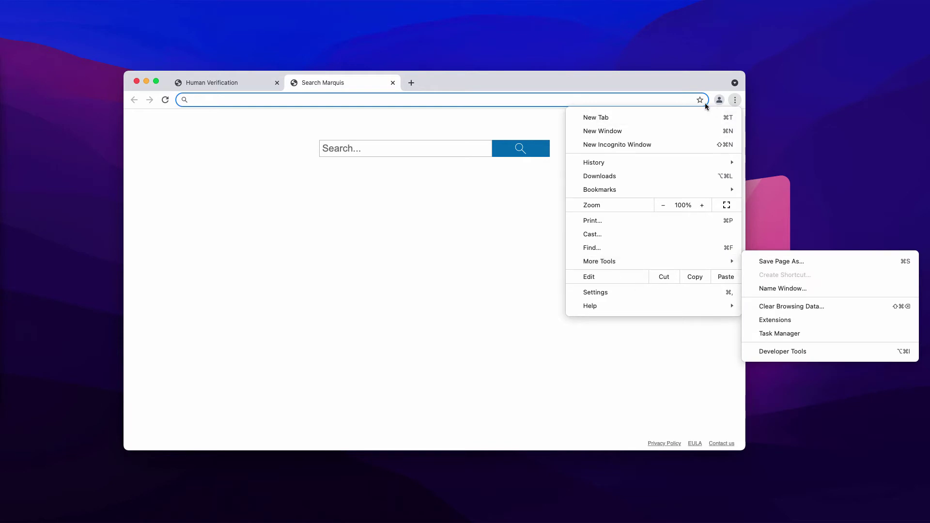
Step: Go to Settings > Privacy and security > Site Settings > Notifications, showing pu4.biz and 1music-online.me allowed
click(735, 101)
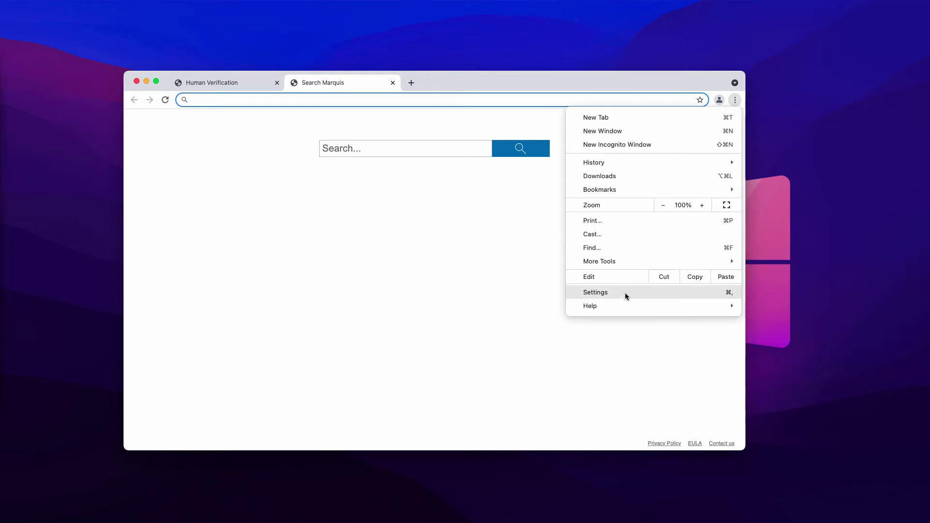
click(620, 294)
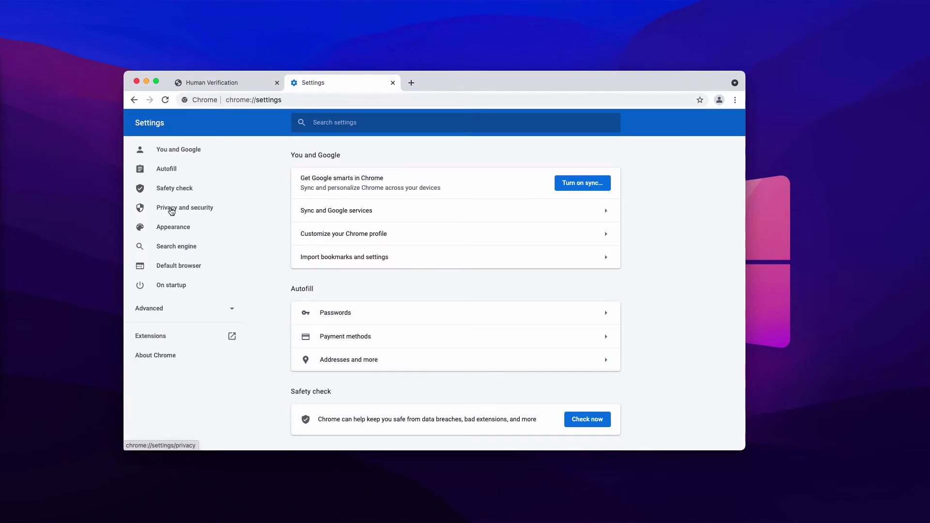
click(199, 209)
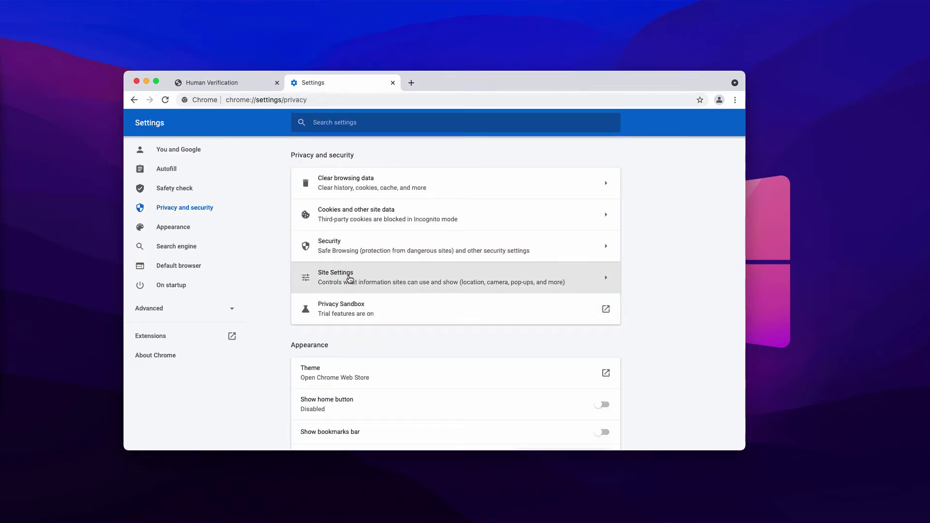
click(349, 277)
scroll(352, 298, down, 2)
scroll(313, 270, down, 1)
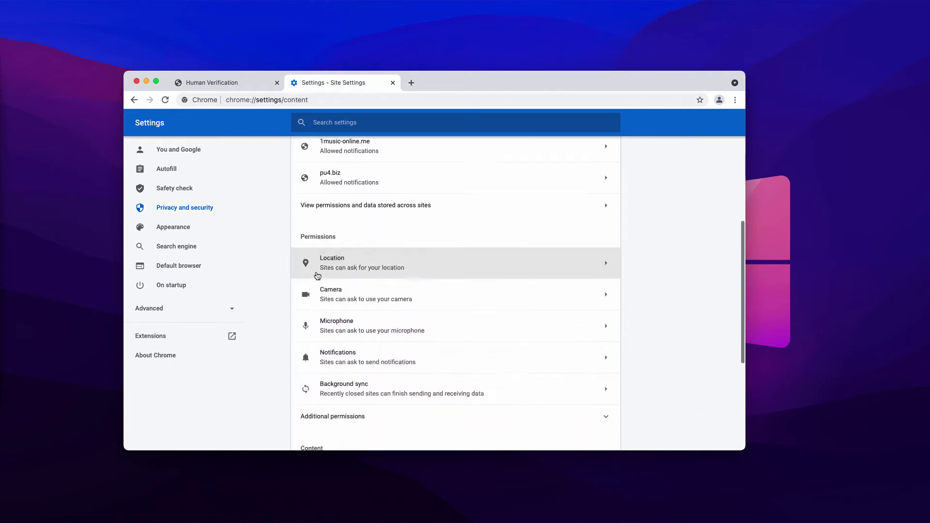
click(318, 360)
scroll(459, 320, down, 2)
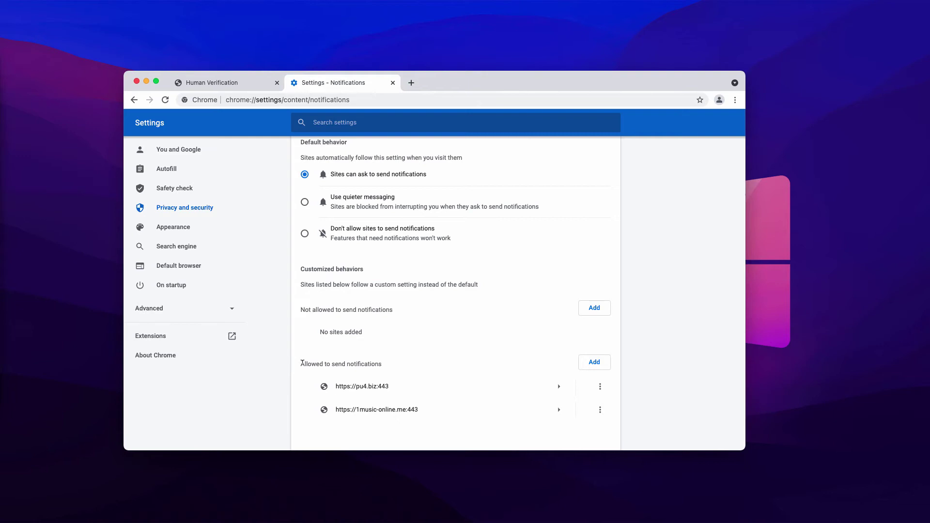
Step: Remove 1music-online.me and pu4.biz from Allowed to send notifications, then select the address bar
drag(302, 364, 389, 365)
click(395, 367)
click(599, 412)
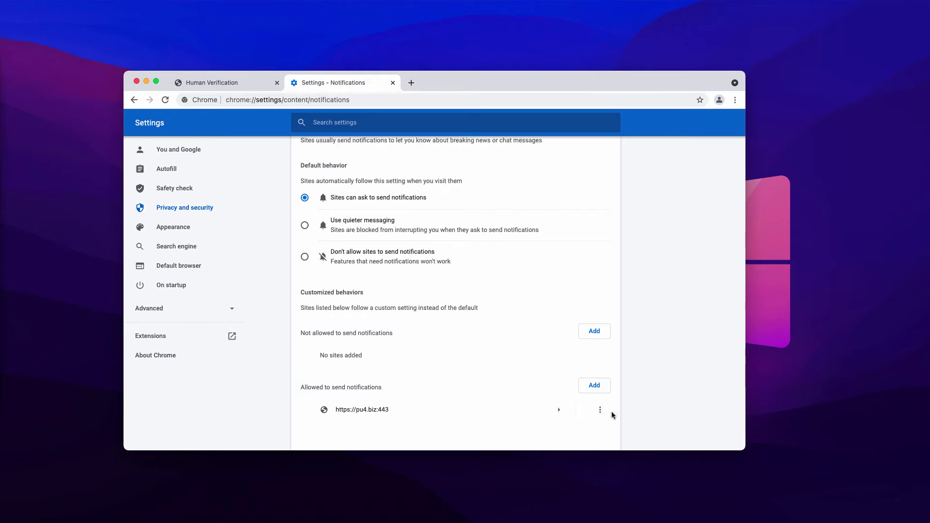
click(600, 409)
click(294, 100)
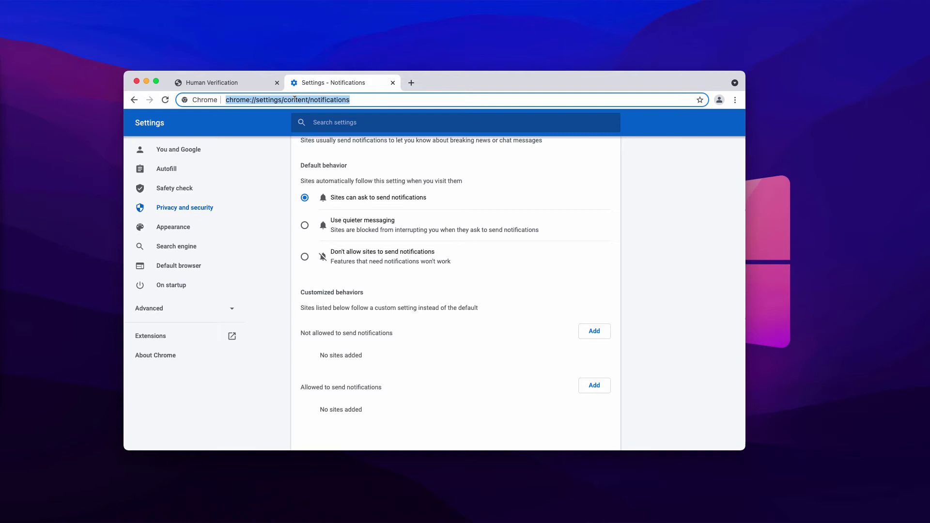
text(c)
Step: Load combocleaner.com and switch the product view to For Windows
key(Return)
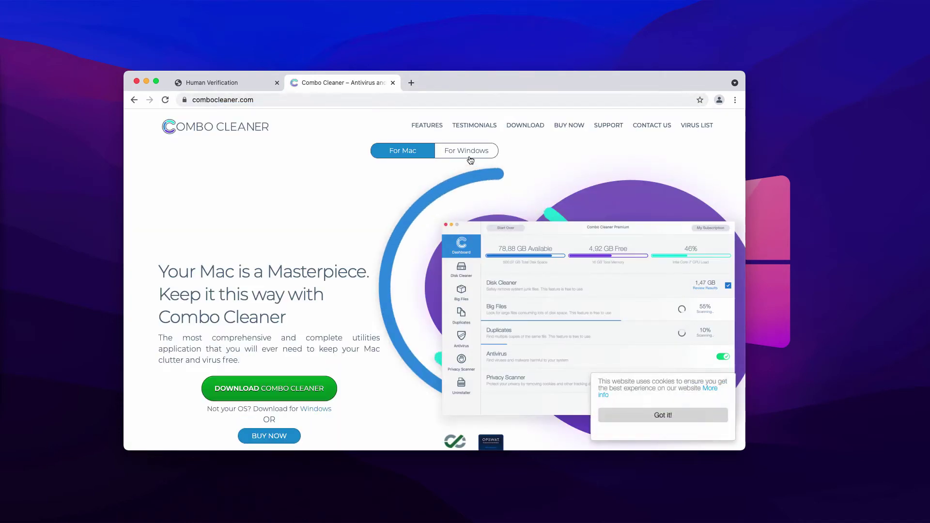
click(464, 152)
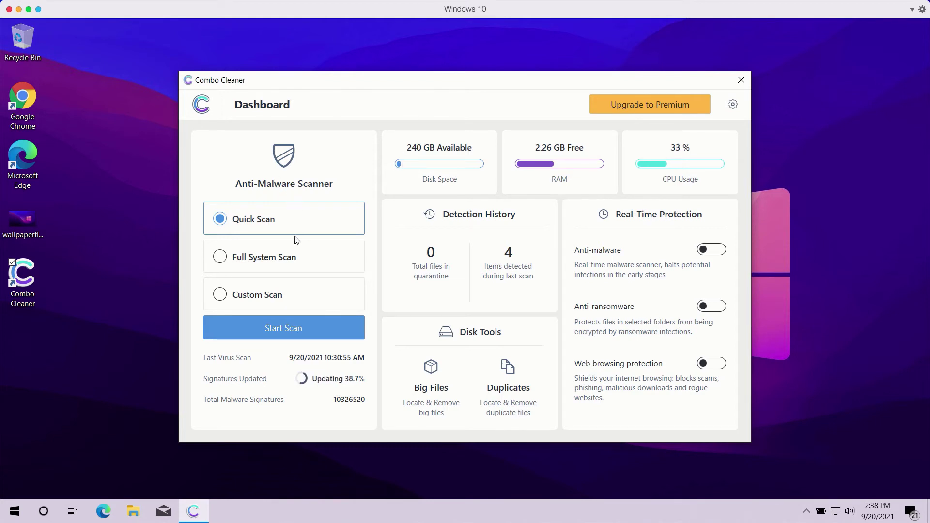
Step: Start a Quick Scan from the Combo Cleaner Dashboard
click(282, 331)
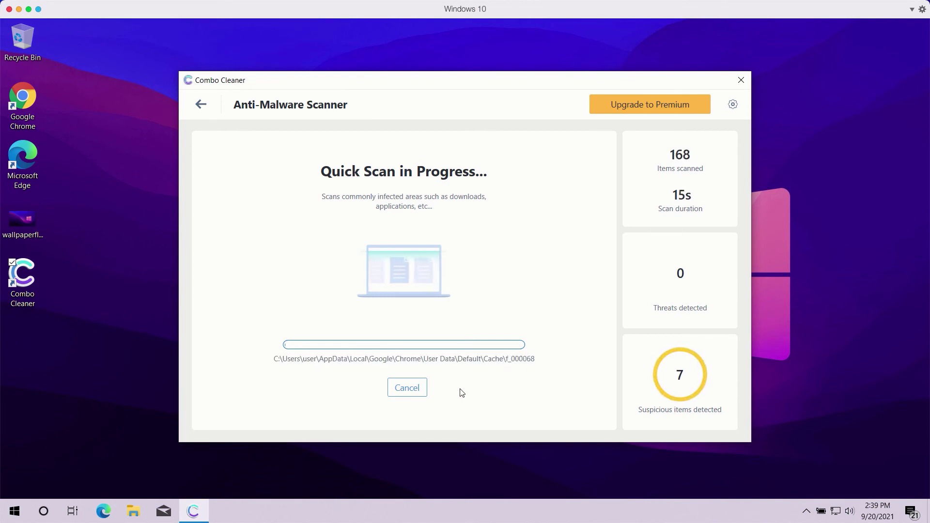
Step: Review the Anti-Ransomware and General settings tabs, then go back to the dashboard
click(734, 105)
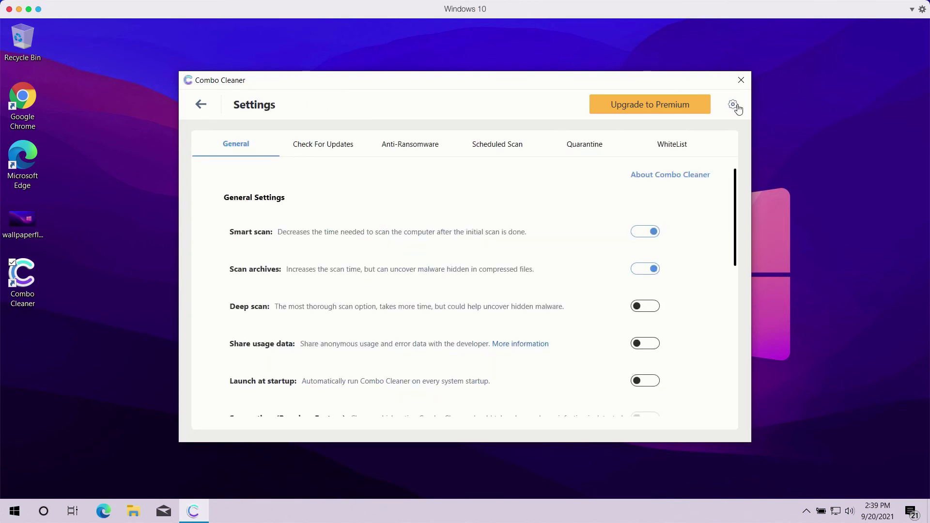
click(407, 148)
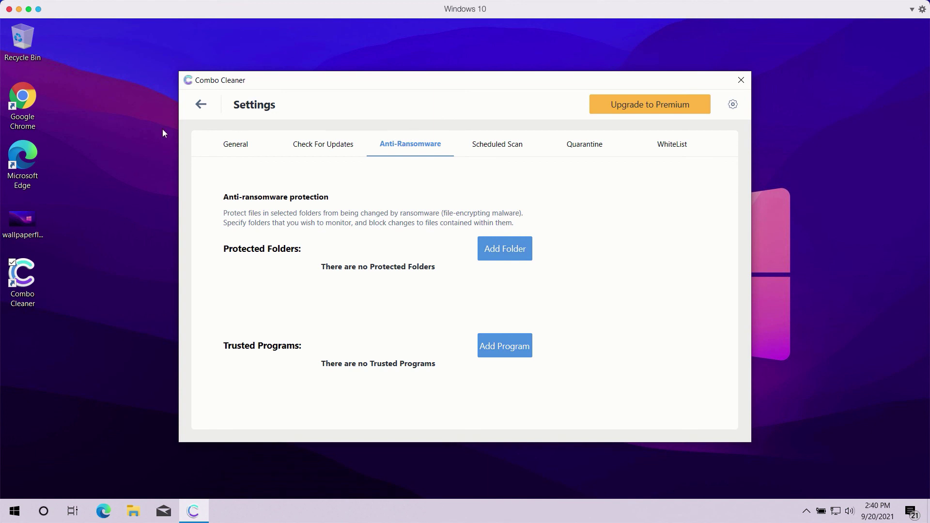
click(236, 153)
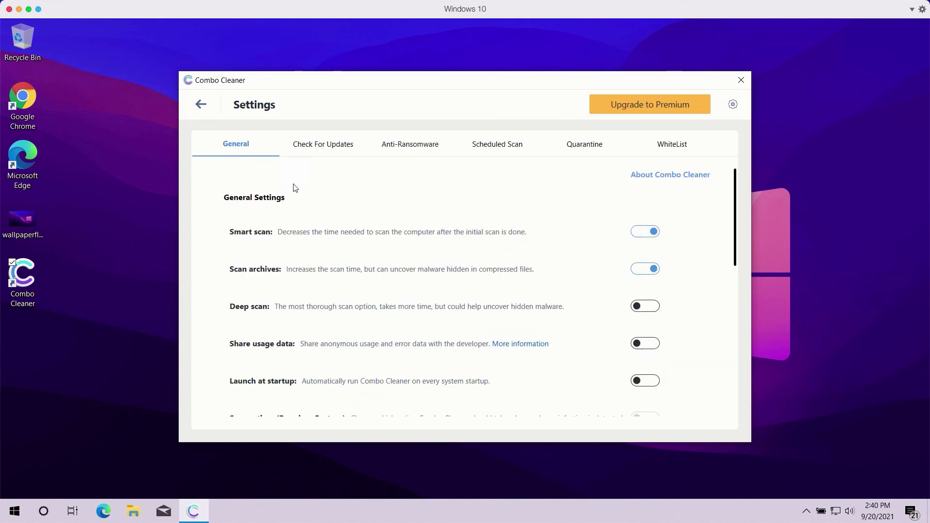
click(202, 104)
Step: Reopen the Quick Scan progress and decline cancelling, so the scan keeps running
click(320, 331)
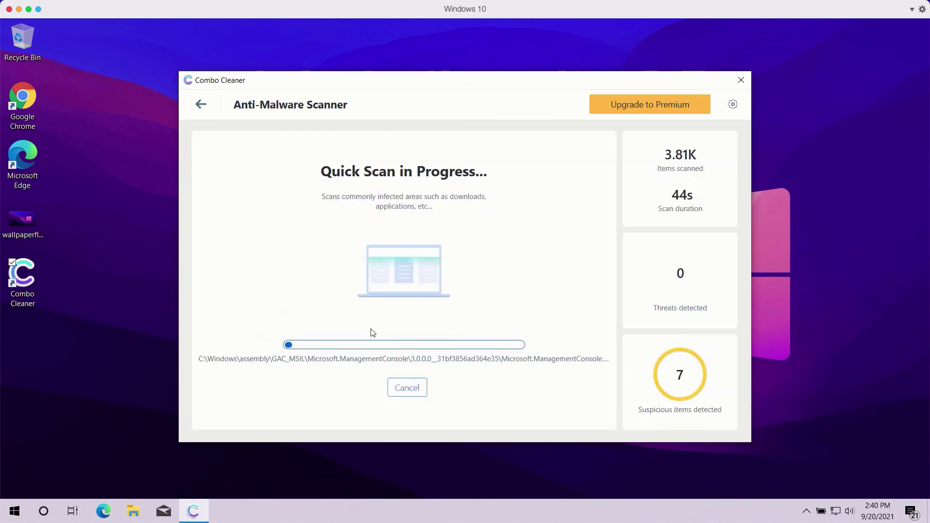
click(402, 391)
click(501, 322)
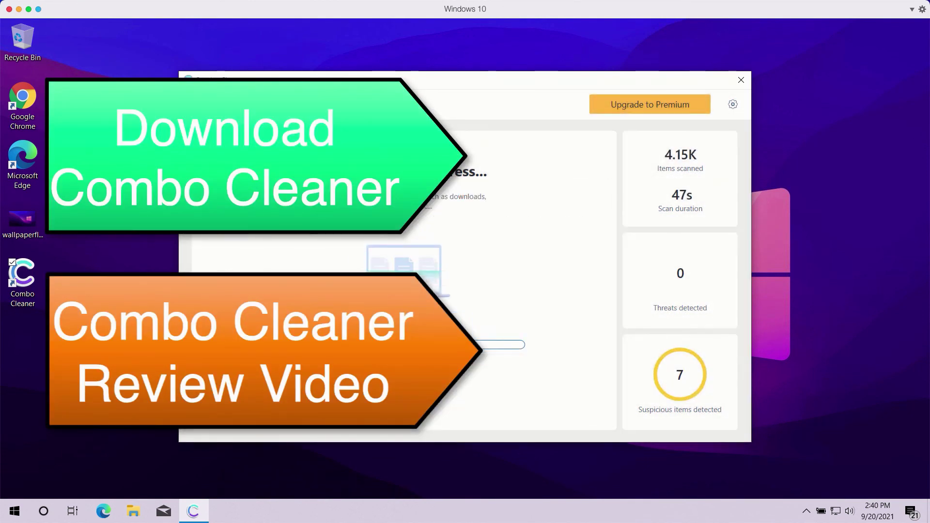